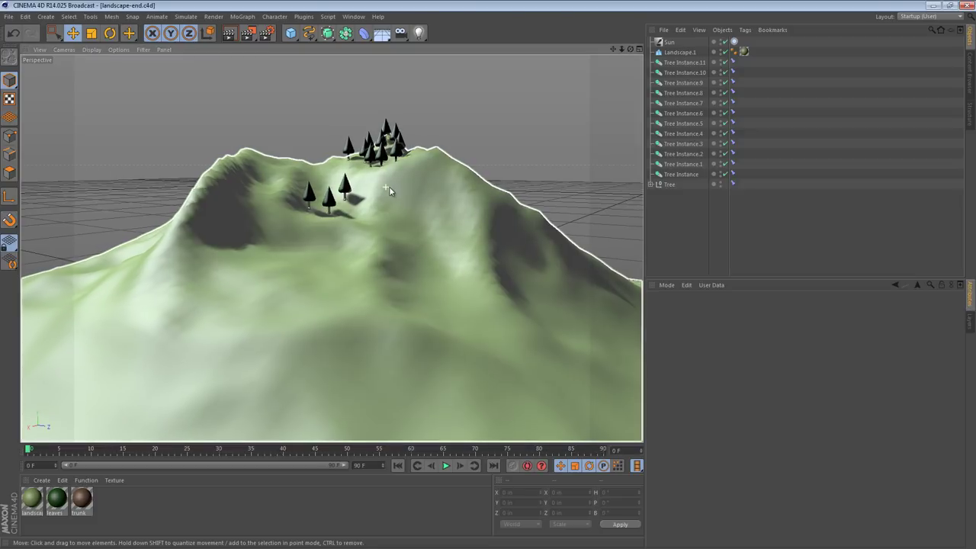
# Switch to the landscape.c4d project and raise the Tree null to Y 1297.132 on the slope
pyautogui.keyDown('alt'); pyautogui.moveTo(390, 186); pyautogui.dragTo(502, 186, button='right'); pyautogui.keyUp('alt')
pyautogui.keyDown('alt'); pyautogui.moveTo(503, 182); pyautogui.dragTo(412, 244); pyautogui.keyUp('alt')
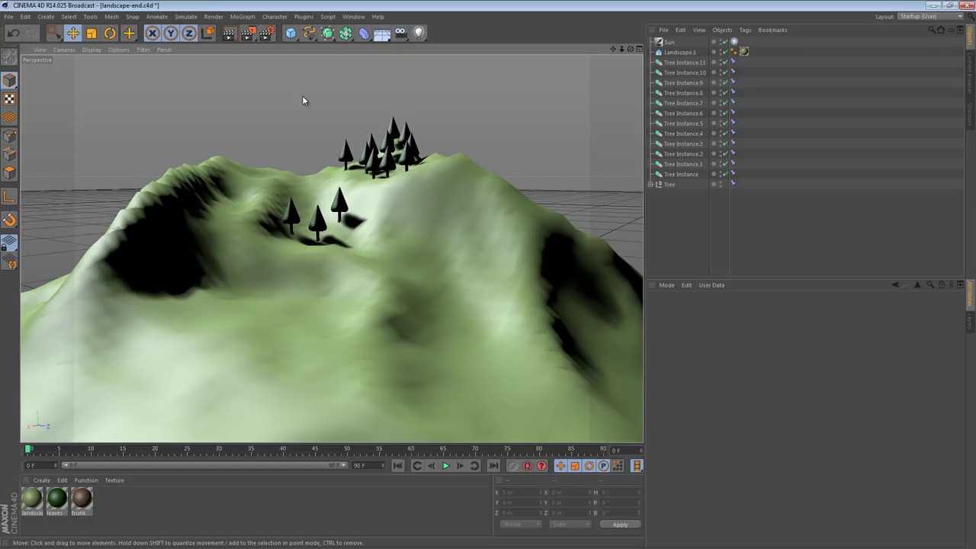
pyautogui.press('v')
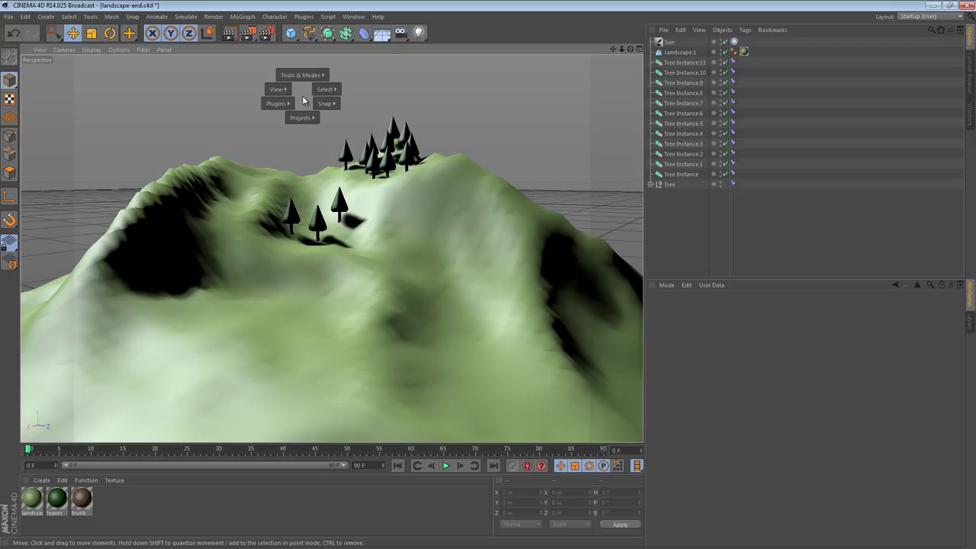
pyautogui.moveTo(302, 119)
pyautogui.click(303, 141)
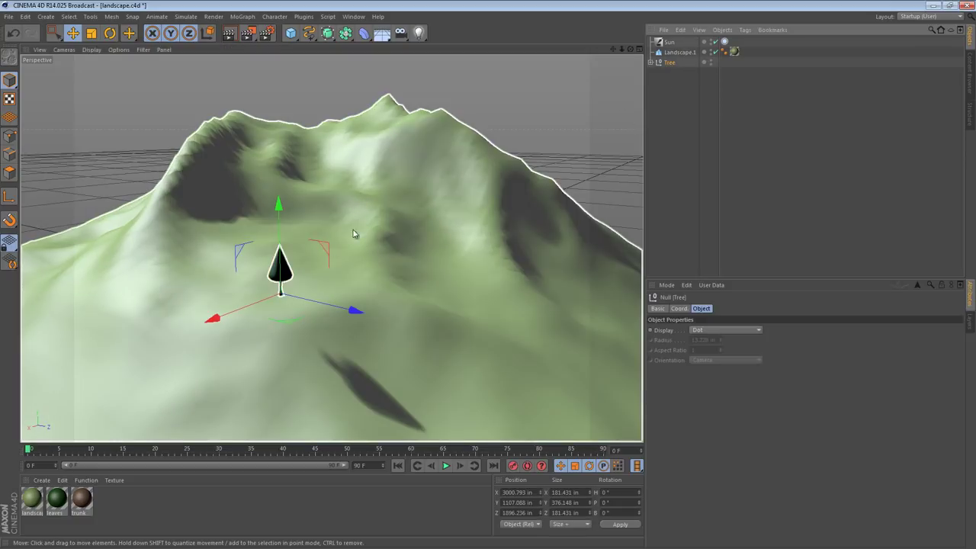
pyautogui.press('e')
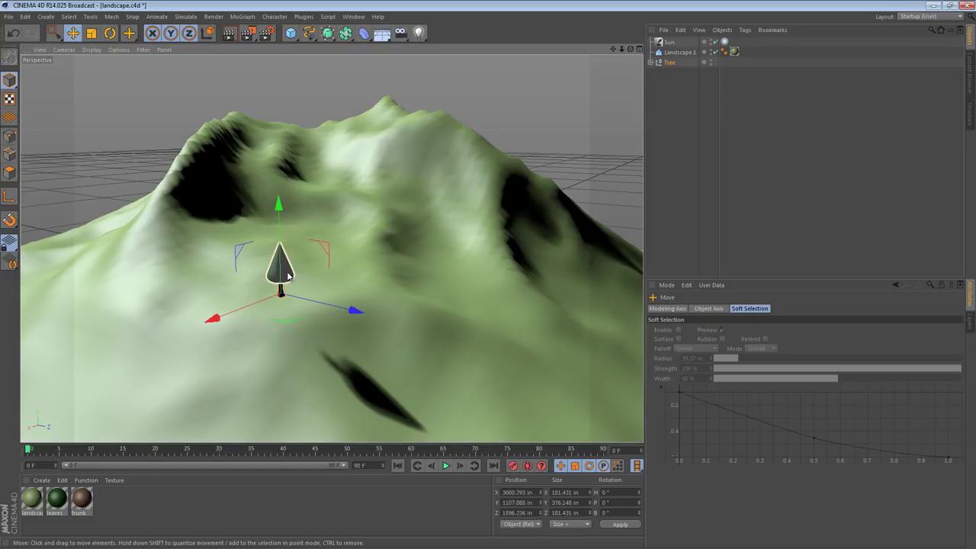
pyautogui.moveTo(308, 259); pyautogui.dragTo(308, 228)
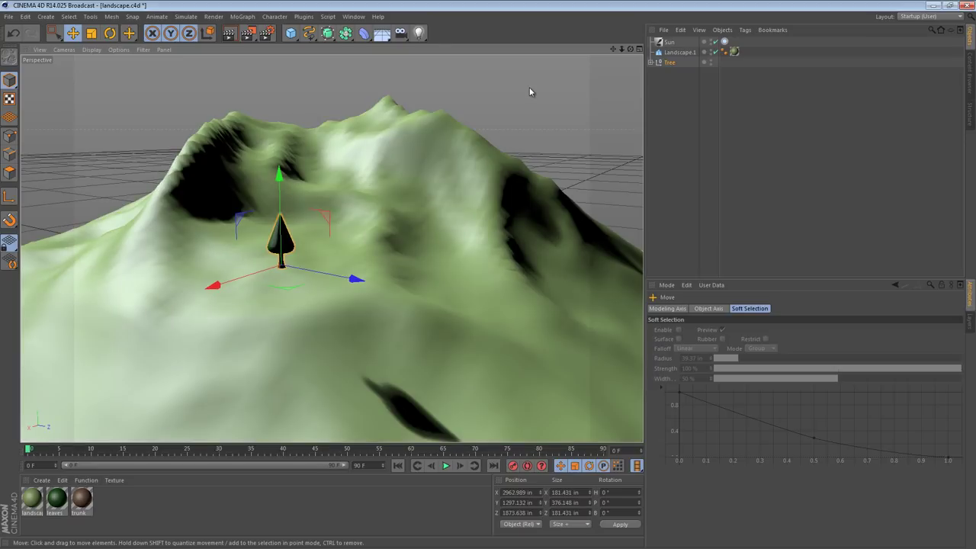
# Switch to the landscape-cloner.c4d project and inspect its tree Cloner
pyautogui.press('v')
pyautogui.moveTo(528, 109)
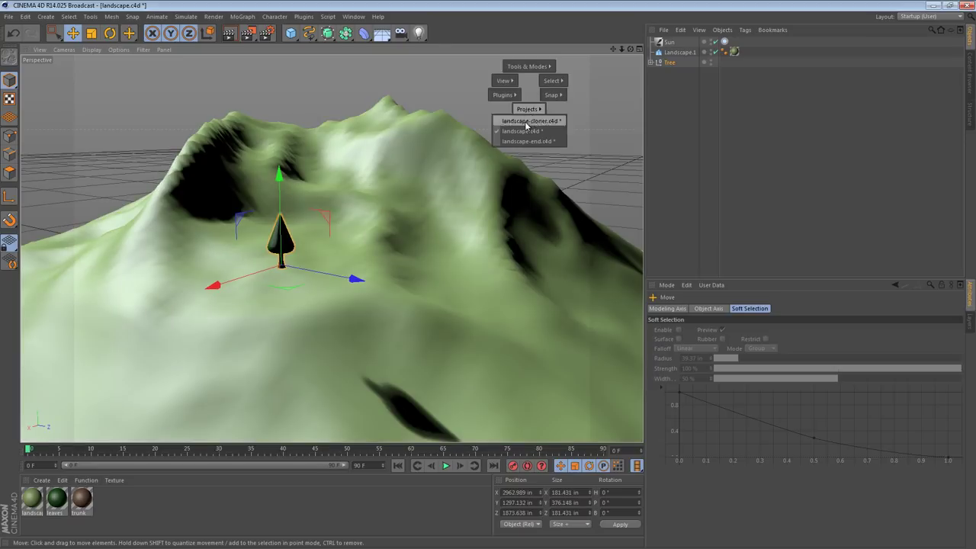
pyautogui.click(528, 121)
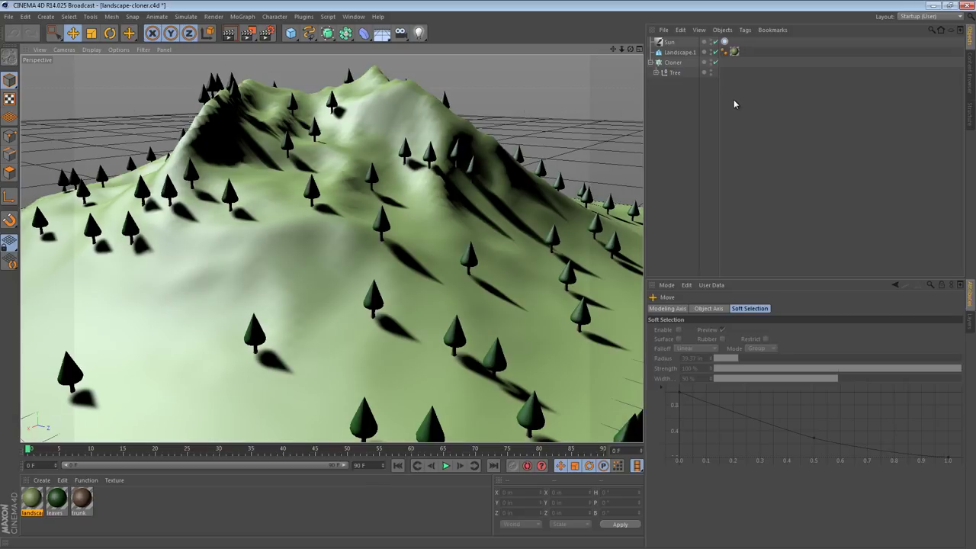
pyautogui.click(674, 63)
# Make Landscape.1 editable, paint-select polygons on its lower slope, then return to Model mode
pyautogui.click(678, 52)
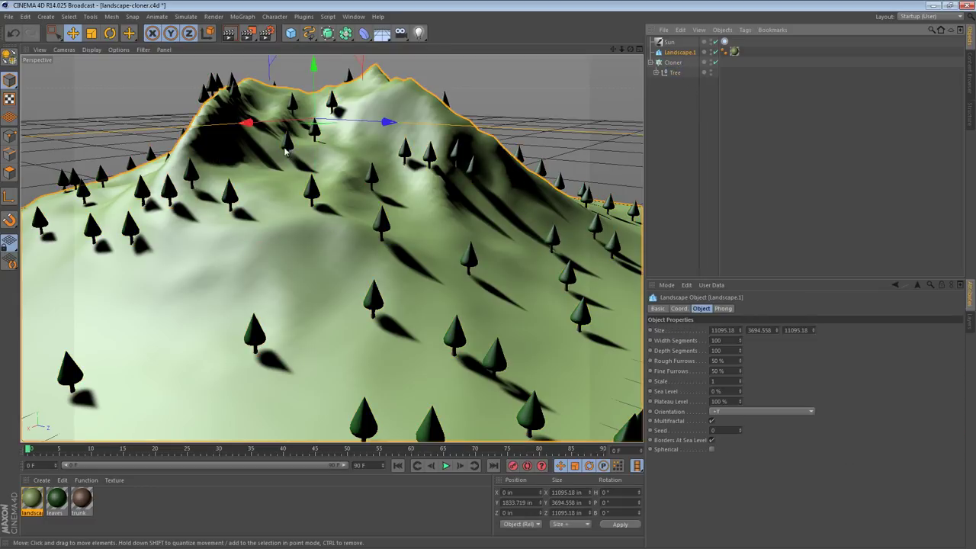
pyautogui.press('c')
pyautogui.click(9, 172)
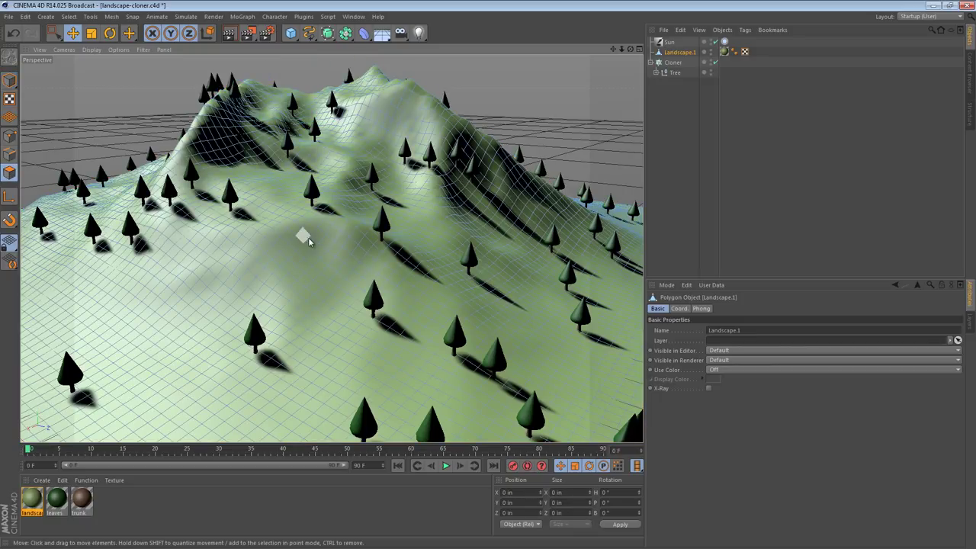
pyautogui.moveTo(54, 33); pyautogui.dragTo(96, 39)
pyautogui.moveTo(251, 268)
pyautogui.mouseDown()
pyautogui.moveTo(320, 252)
pyautogui.moveTo(318, 239)
pyautogui.moveTo(541, 312)
pyautogui.moveTo(413, 254)
pyautogui.moveTo(320, 313)
pyautogui.mouseUp()
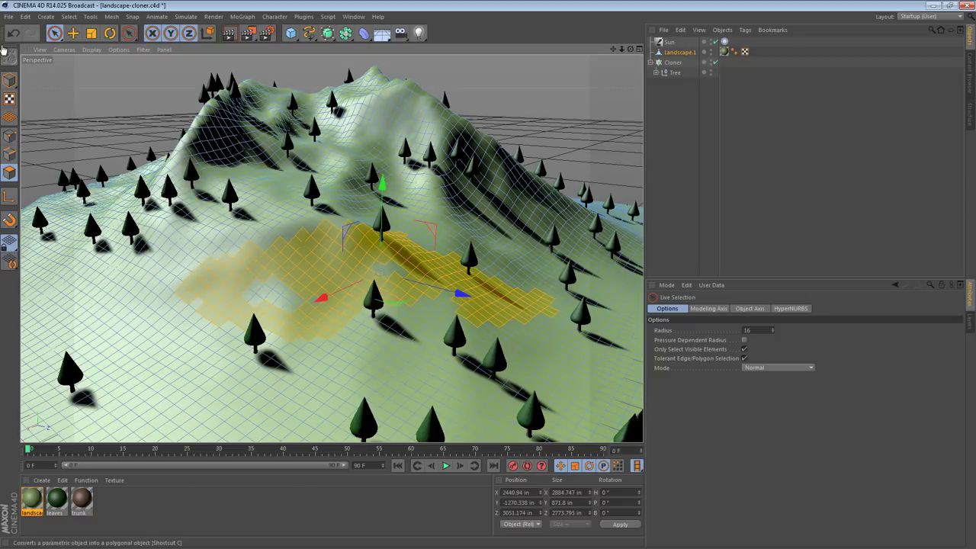
pyautogui.click(9, 80)
# Deselect the landscape and go back to landscape.c4d in Model mode
pyautogui.press('e')
pyautogui.click(168, 78)
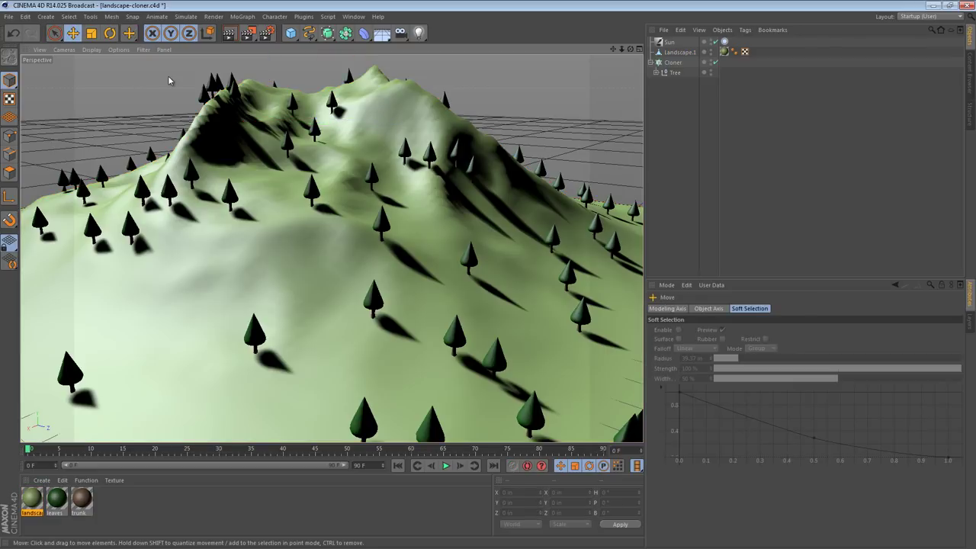
pyautogui.press('v')
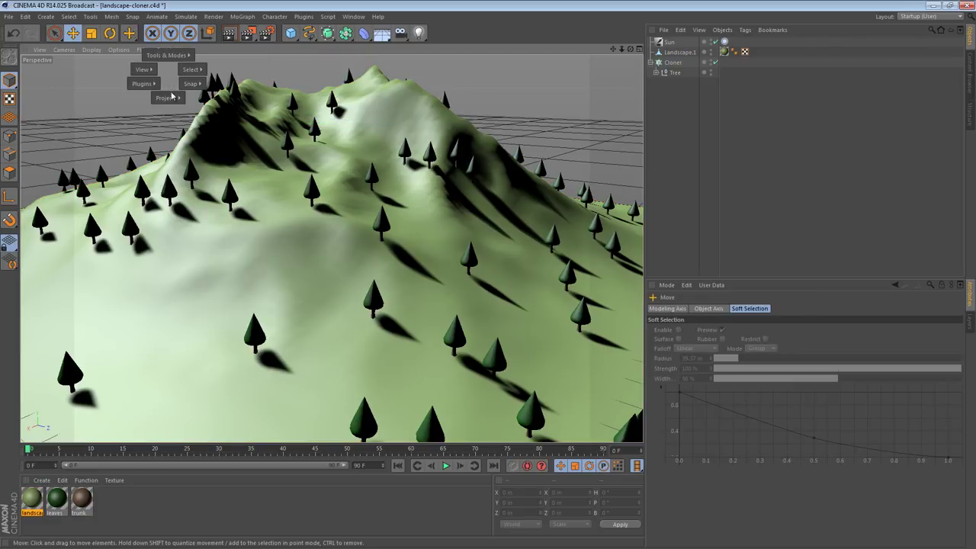
pyautogui.moveTo(167, 97)
pyautogui.click(162, 119)
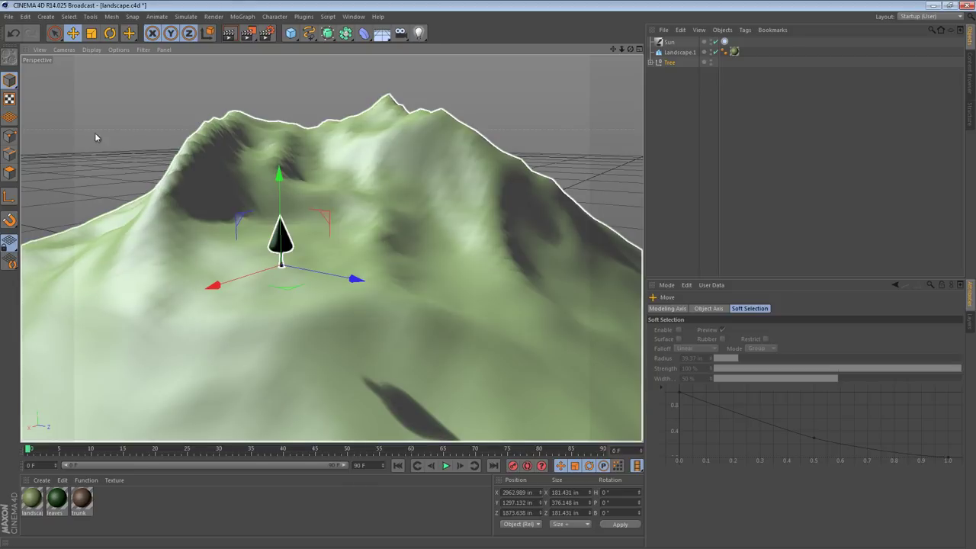
pyautogui.click(9, 80)
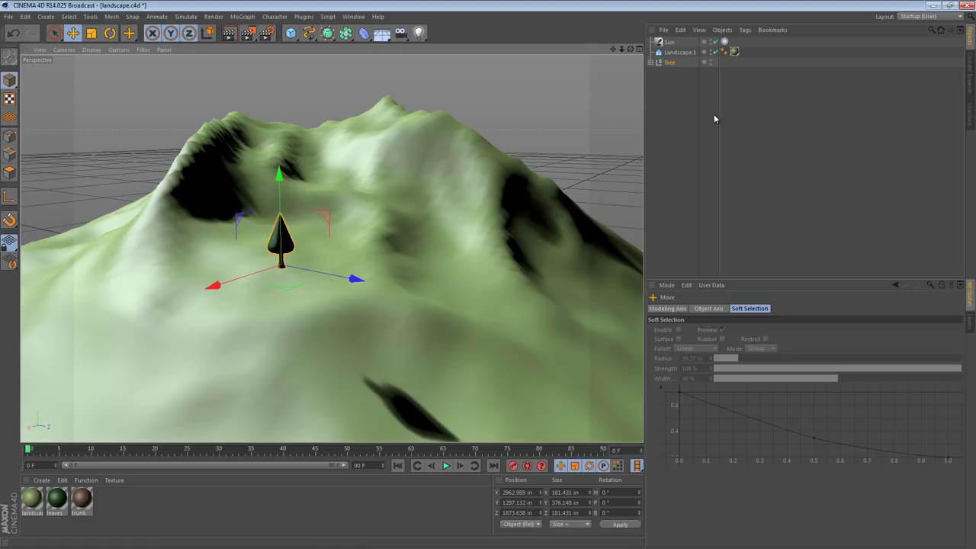
# Try moving the Tree null down-right, then undo that move
pyautogui.click(670, 62)
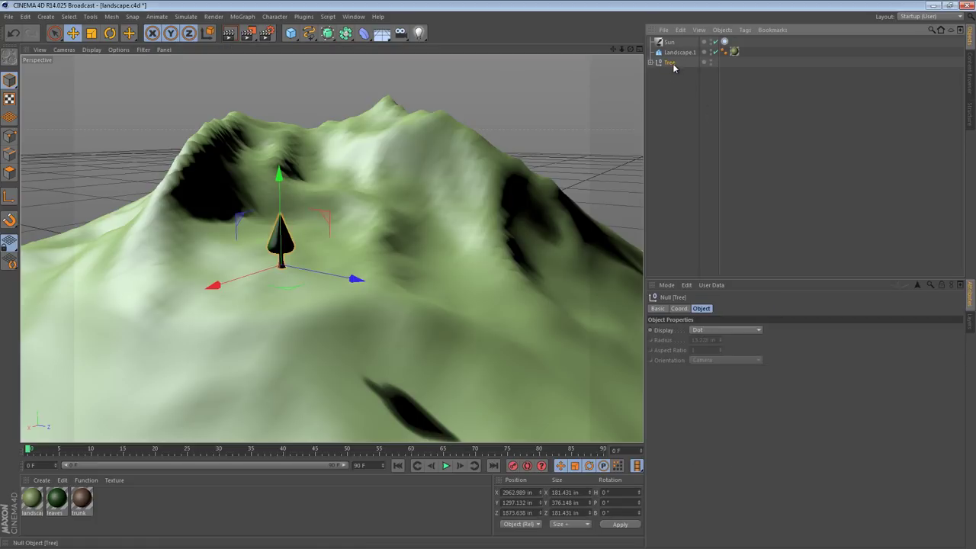
pyautogui.moveTo(359, 200); pyautogui.dragTo(414, 230)
pyautogui.hotkey('ctrl', 'z')
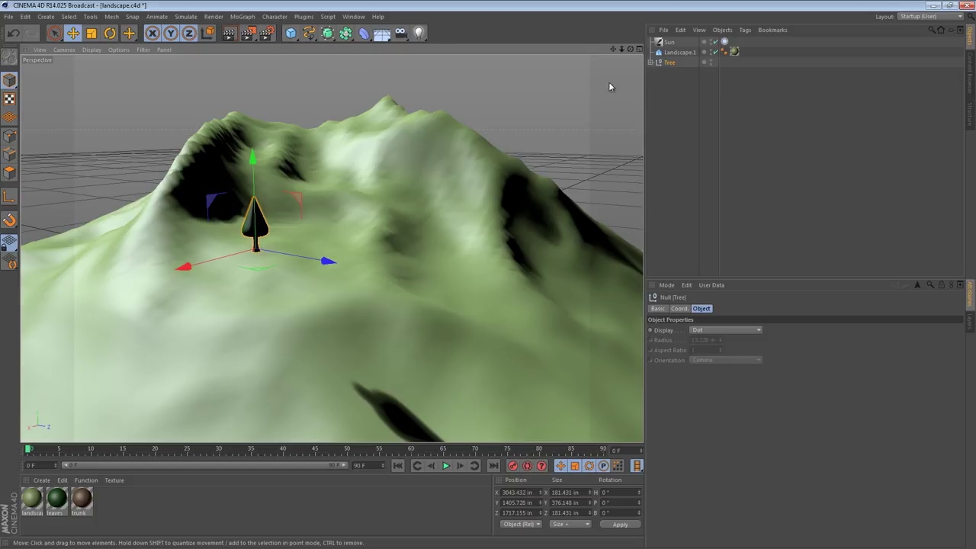
# Add a Constraint tag to the Tree null and enable Clamp in its Basic tab
pyautogui.rightClick(668, 66)
pyautogui.click(670, 67)
pyautogui.rightClick(670, 67)
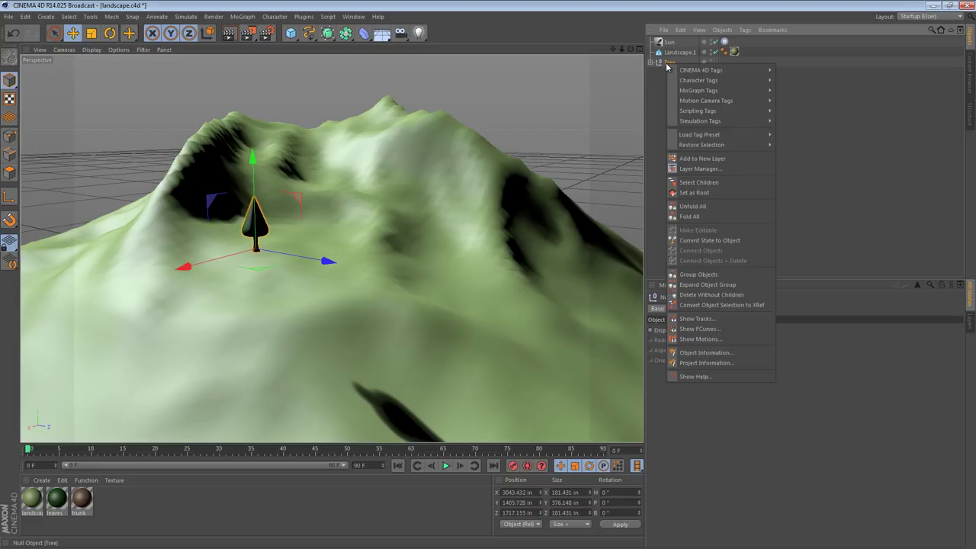
pyautogui.moveTo(712, 81)
pyautogui.click(798, 80)
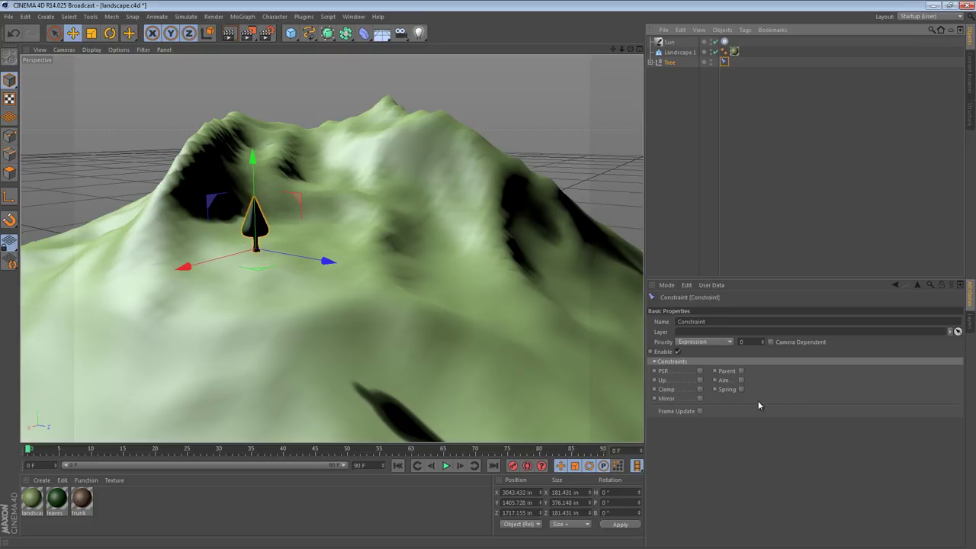
pyautogui.click(699, 388)
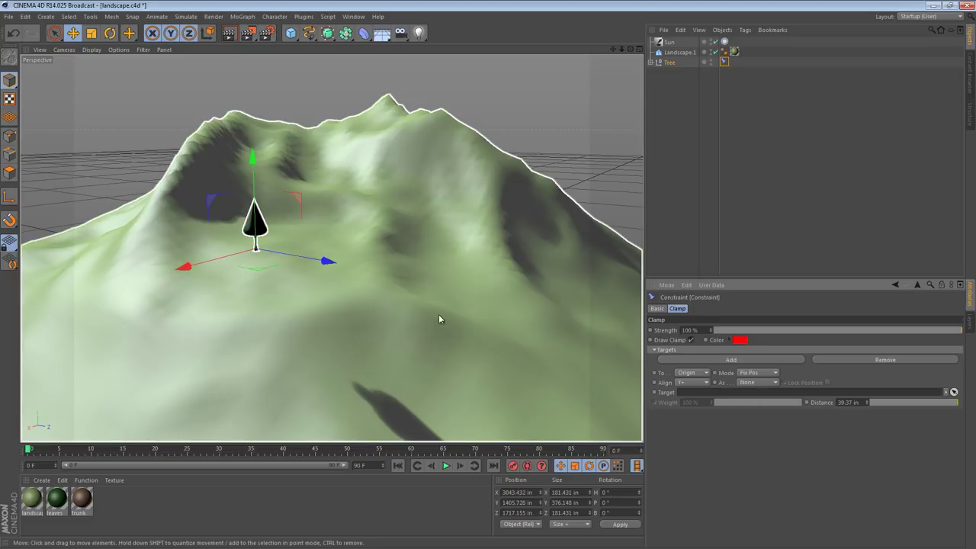
# Clamp the tree to Landscape.1 in Surface mode, then test-move the tree
pyautogui.moveTo(431, 320); pyautogui.dragTo(487, 272)
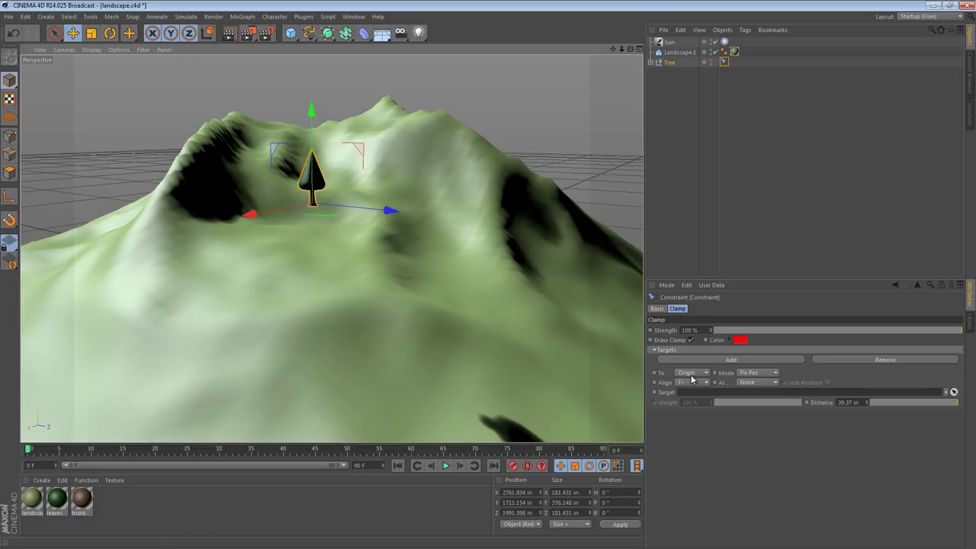
pyautogui.click(702, 372)
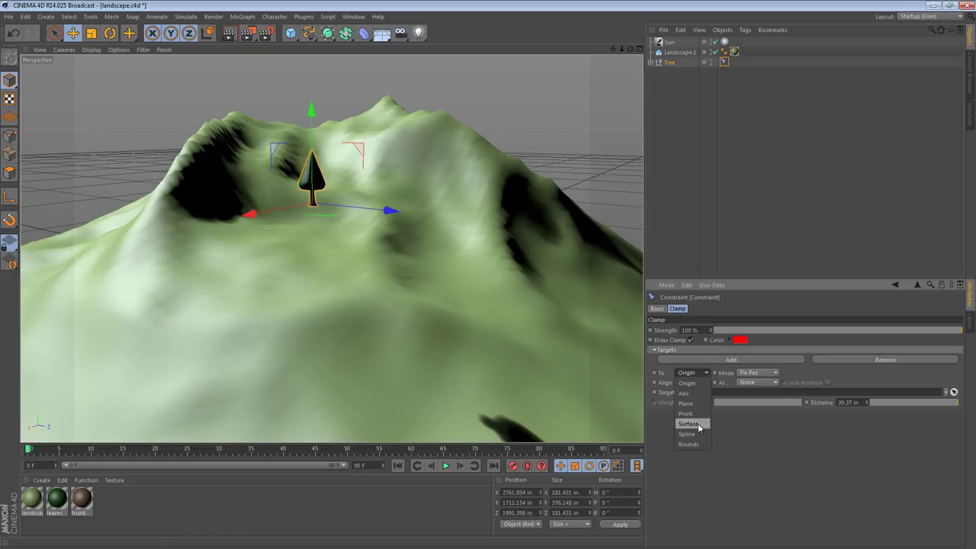
pyautogui.click(688, 424)
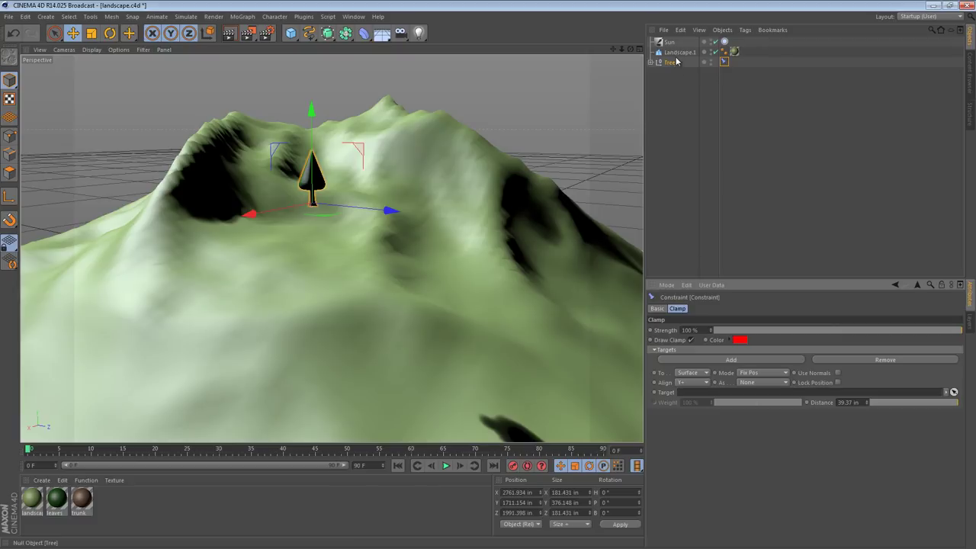
pyautogui.moveTo(677, 54); pyautogui.dragTo(708, 394)
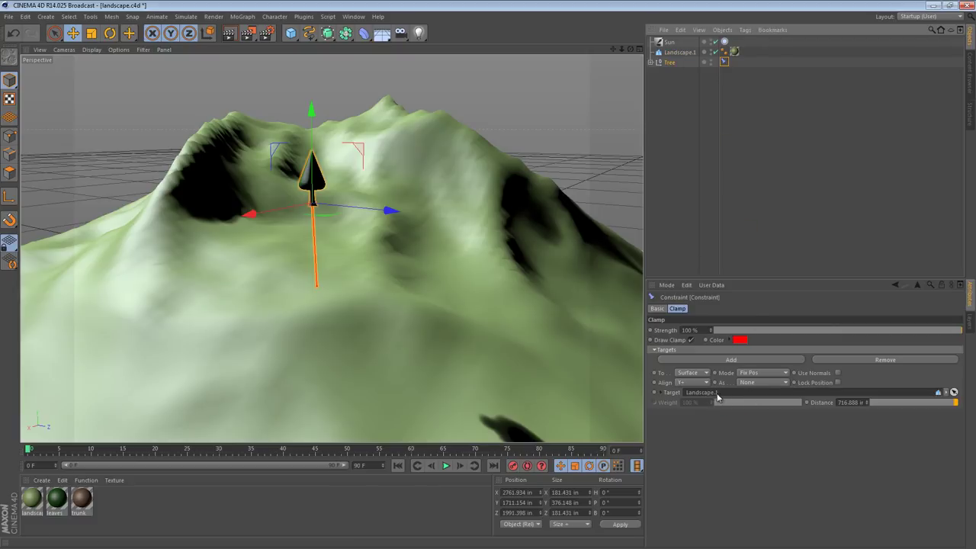
pyautogui.moveTo(403, 177); pyautogui.dragTo(339, 195)
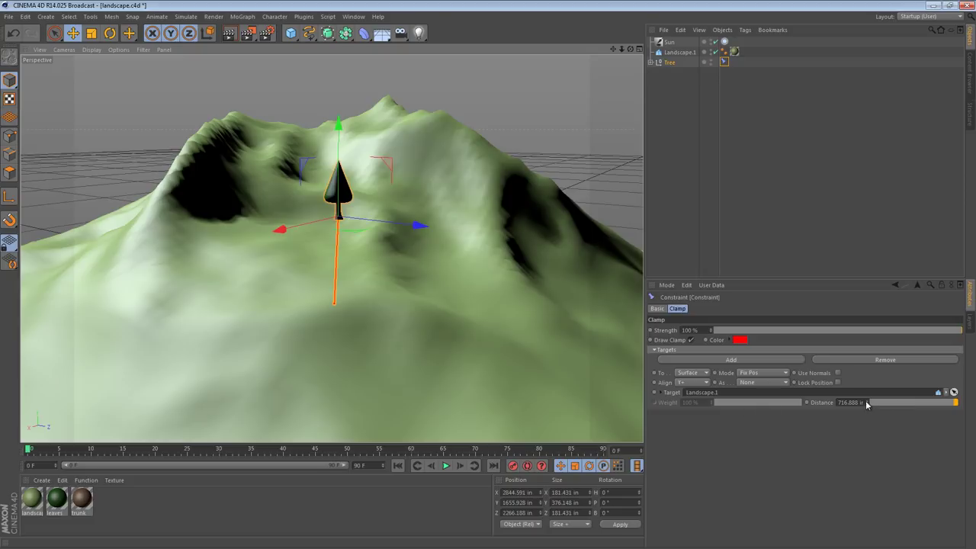
# Lower the clamp Distance to 0 in and drag the tree around the terrain to check it
pyautogui.moveTo(866, 404)
pyautogui.mouseDown()
pyautogui.moveTo(866, 430)
pyautogui.moveTo(866, 402)
pyautogui.mouseUp()
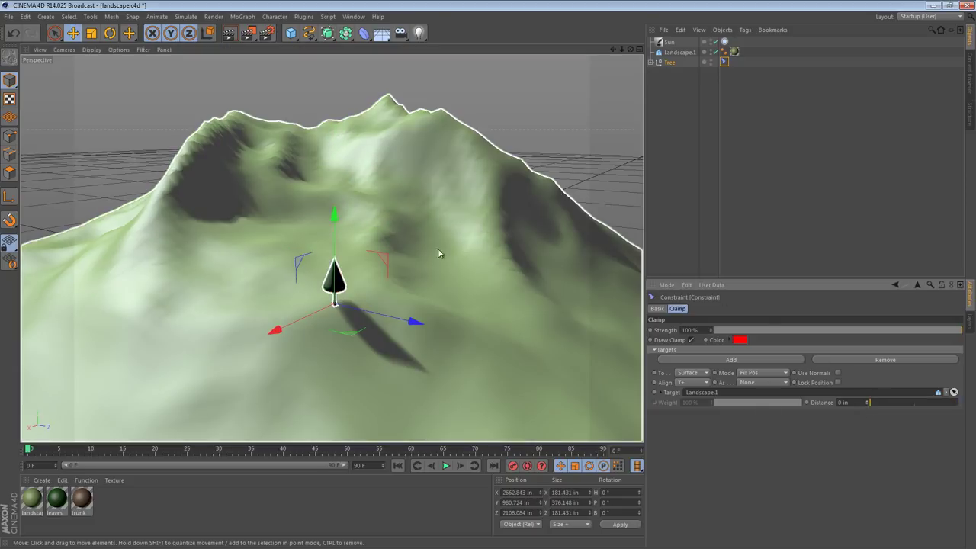
pyautogui.moveTo(437, 250); pyautogui.dragTo(333, 432)
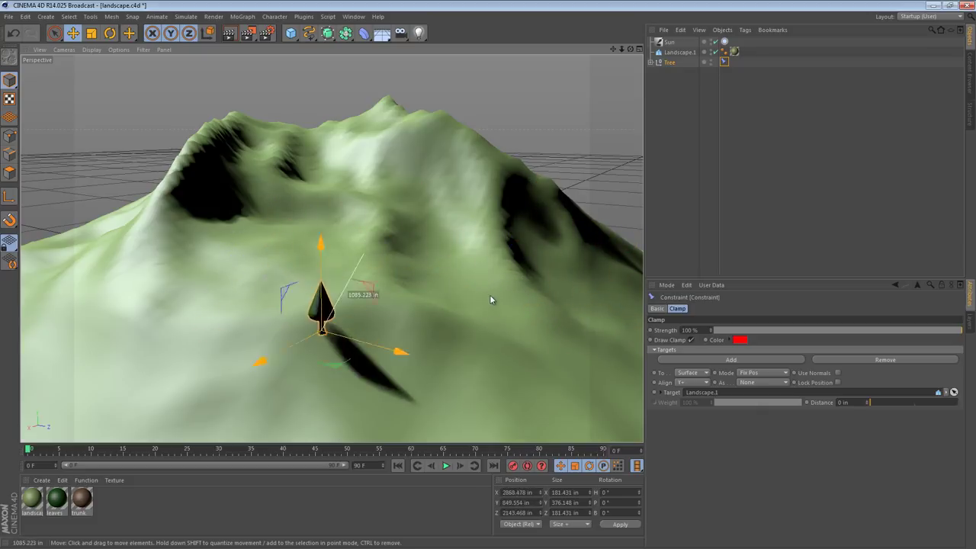
pyautogui.moveTo(498, 300); pyautogui.dragTo(361, 308)
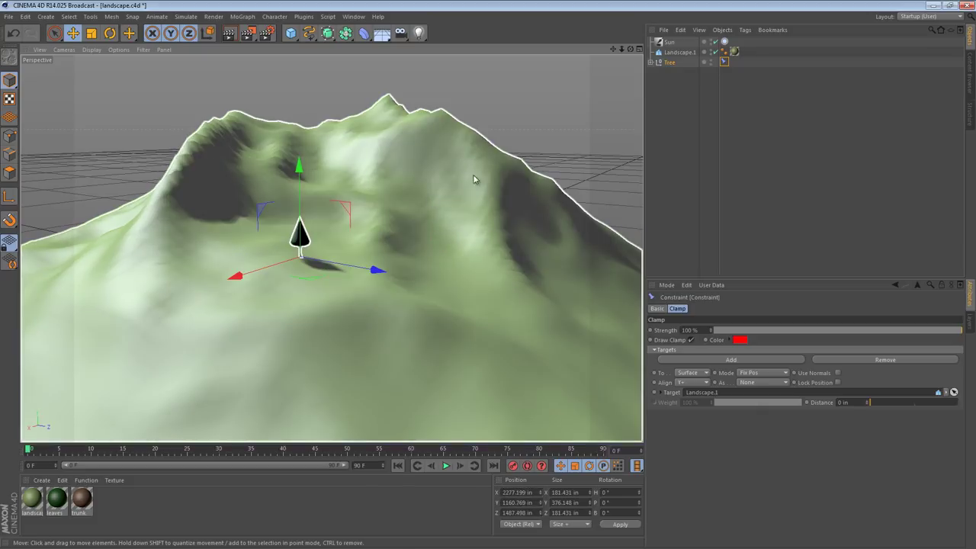
# Create a Tree Instance of Tree, place it below Tree, and copy Tree's constraint tag onto it
pyautogui.click(669, 61)
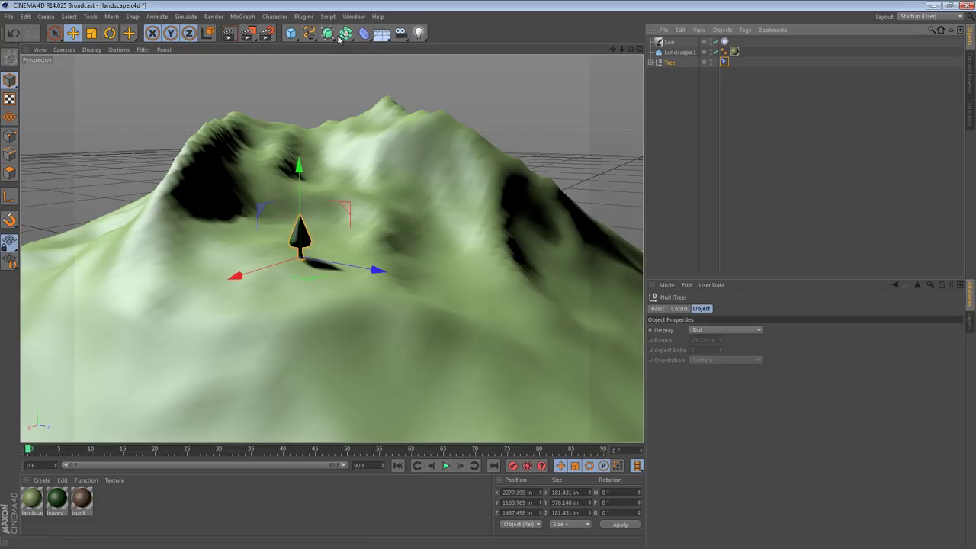
pyautogui.moveTo(345, 33); pyautogui.dragTo(461, 66)
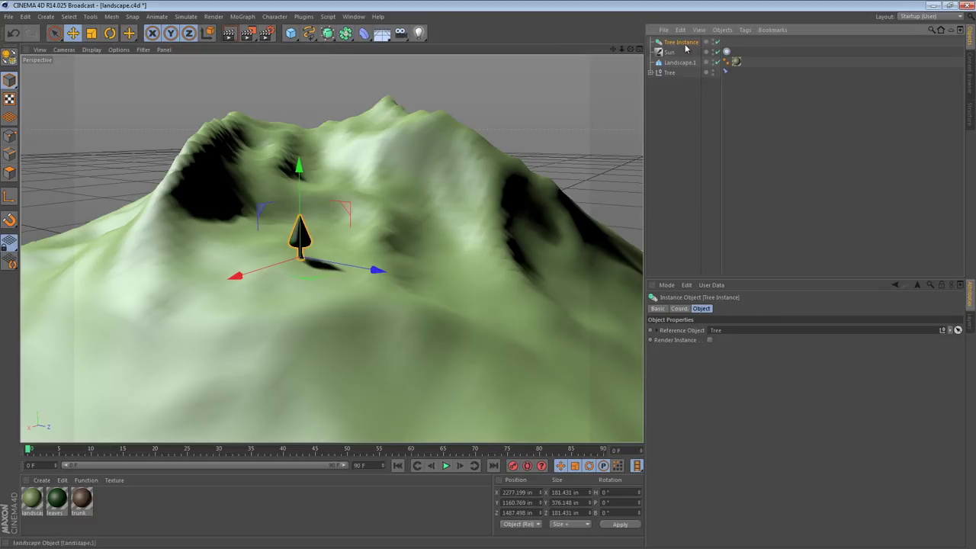
pyautogui.moveTo(683, 45); pyautogui.dragTo(728, 73)
pyautogui.click(686, 72)
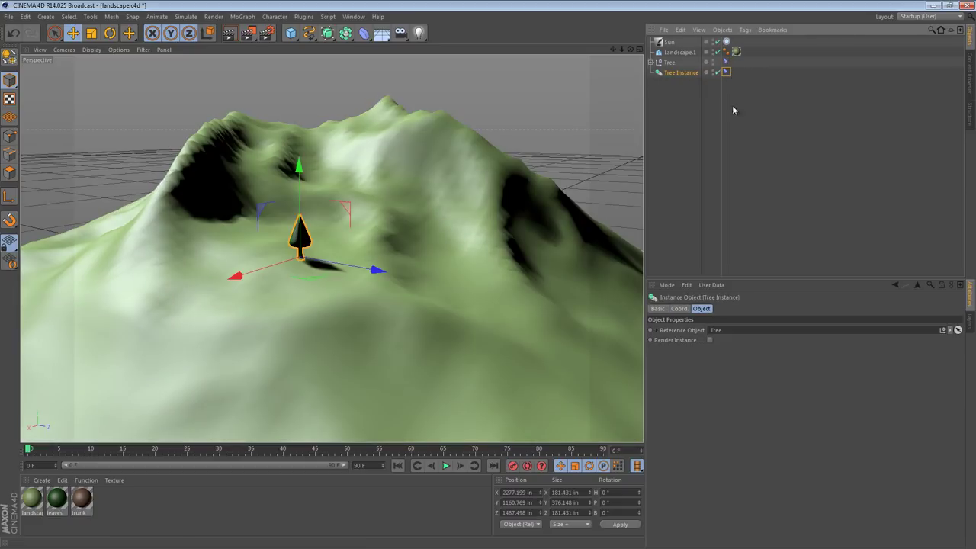
# Ctrl-drag copies of Tree Instance across the terrain in Perspective and Top views, up to Tree Instance.13
pyautogui.click(725, 72)
pyautogui.click(681, 72)
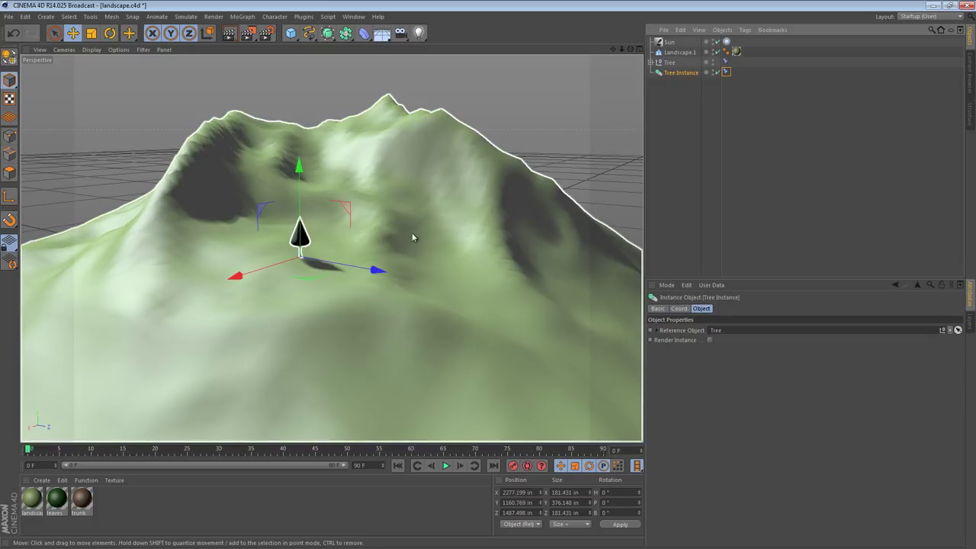
pyautogui.keyDown('ctrl'); pyautogui.moveTo(401, 237); pyautogui.dragTo(403, 213); pyautogui.keyUp('ctrl')
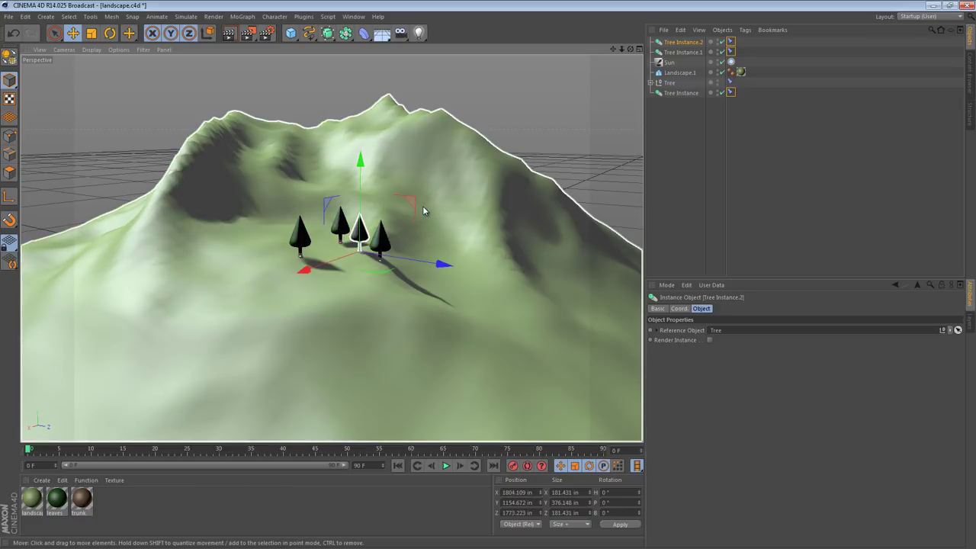
pyautogui.press('F2')
pyautogui.press('h')
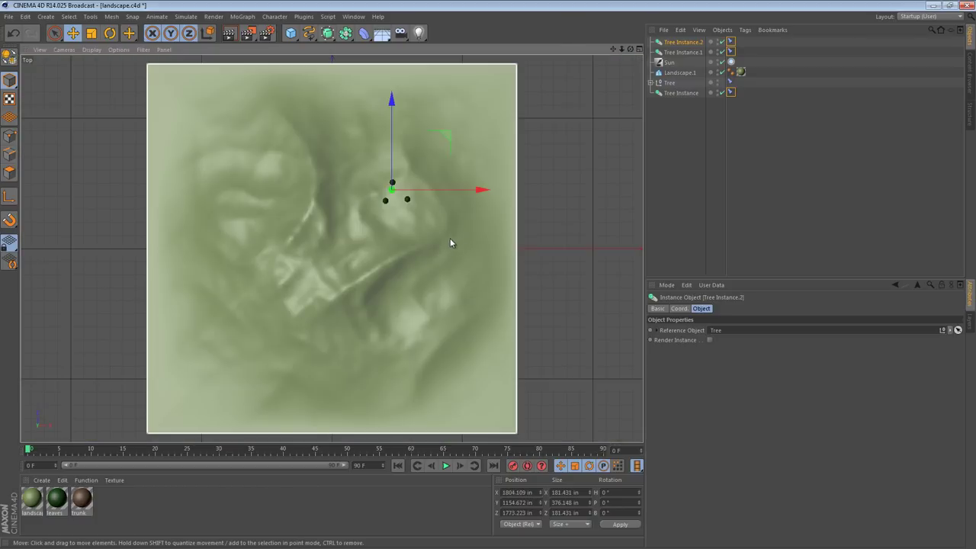
pyautogui.keyDown('ctrl'); pyautogui.moveTo(409, 224); pyautogui.dragTo(324, 294); pyautogui.keyUp('ctrl')
pyautogui.press('F1')
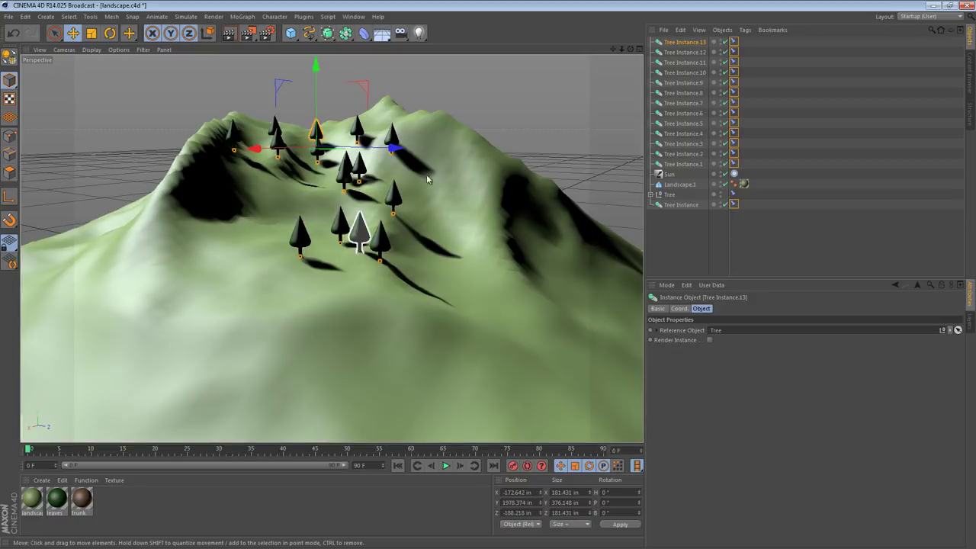
pyautogui.click(298, 95)
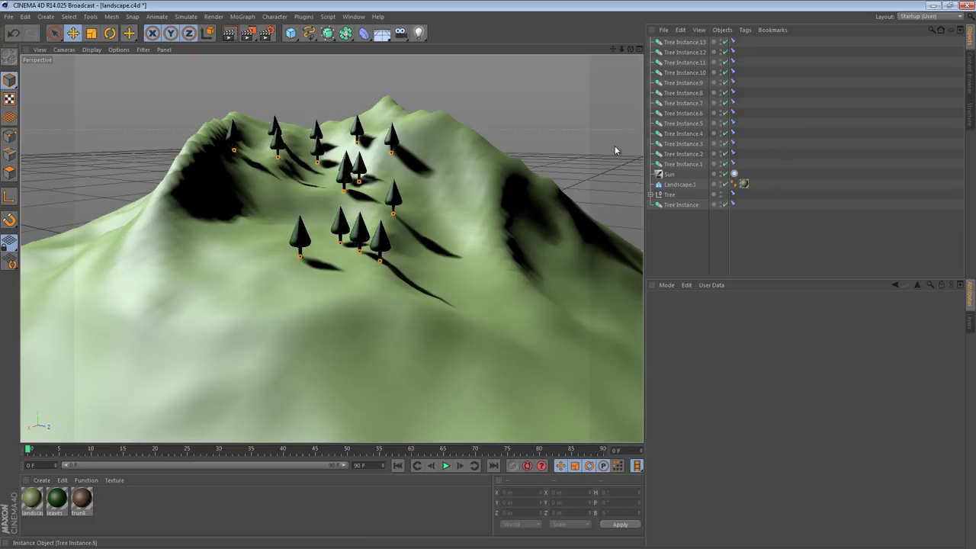
# Move the front tree and Tree Instance.1 further left on the slope
pyautogui.click(299, 235)
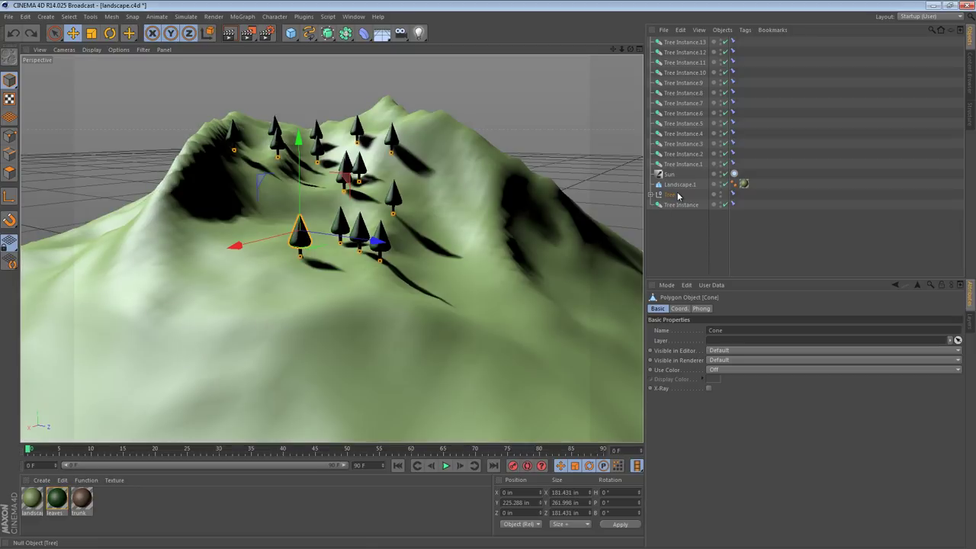
pyautogui.moveTo(299, 232); pyautogui.dragTo(241, 233)
pyautogui.click(352, 221)
pyautogui.moveTo(343, 227); pyautogui.dragTo(347, 326)
# Move Tree and Tree Instance above Sun in the Object Manager
pyautogui.click(756, 155)
pyautogui.moveTo(750, 163); pyautogui.dragTo(733, 40)
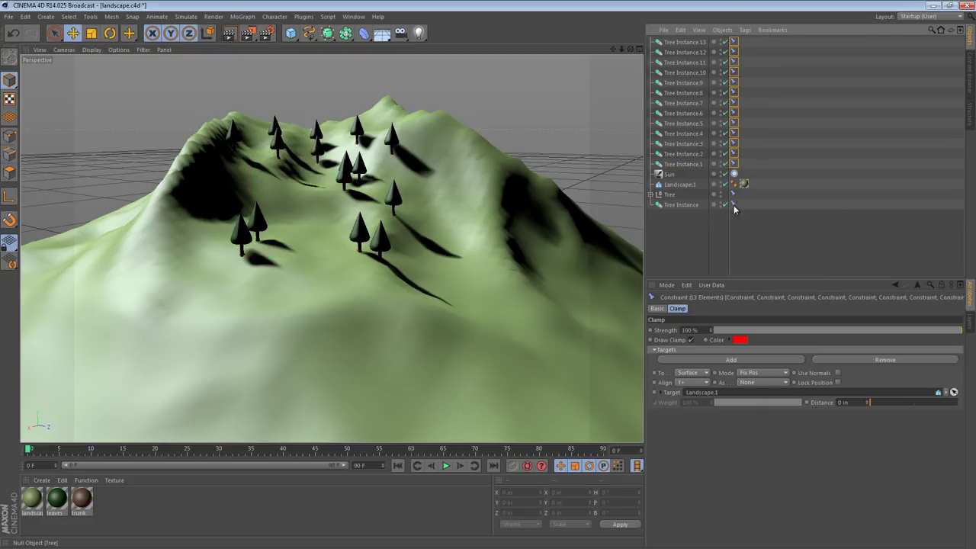
pyautogui.keyDown('shift'); pyautogui.moveTo(744, 214); pyautogui.dragTo(730, 190); pyautogui.keyUp('shift')
pyautogui.click(689, 227)
pyautogui.click(675, 204)
pyautogui.keyDown('shift'); pyautogui.click(671, 194); pyautogui.keyUp('shift')
pyautogui.moveTo(671, 195); pyautogui.dragTo(674, 177)
# Select all 15 Constraint tags and turn on Lock Position
pyautogui.click(733, 183)
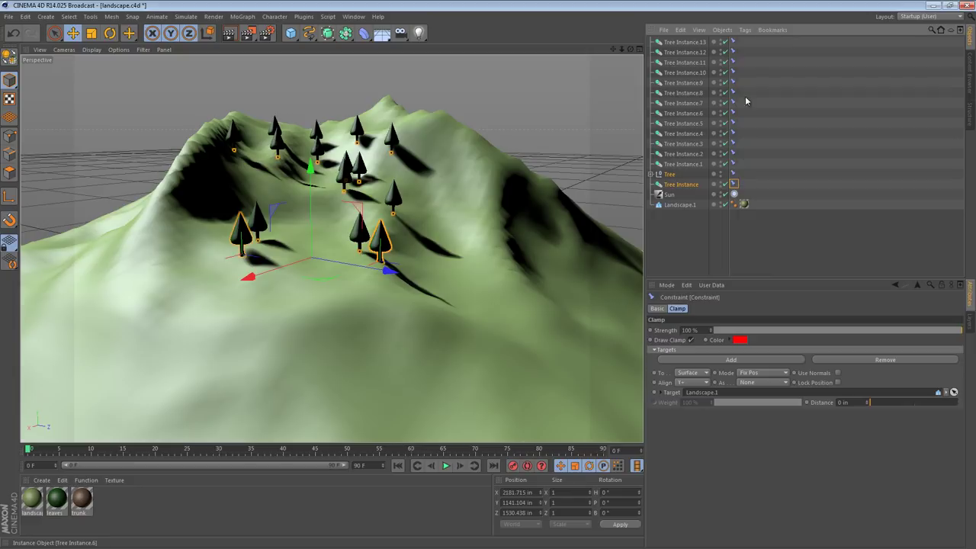
pyautogui.keyDown('shift'); pyautogui.click(733, 44); pyautogui.keyUp('shift')
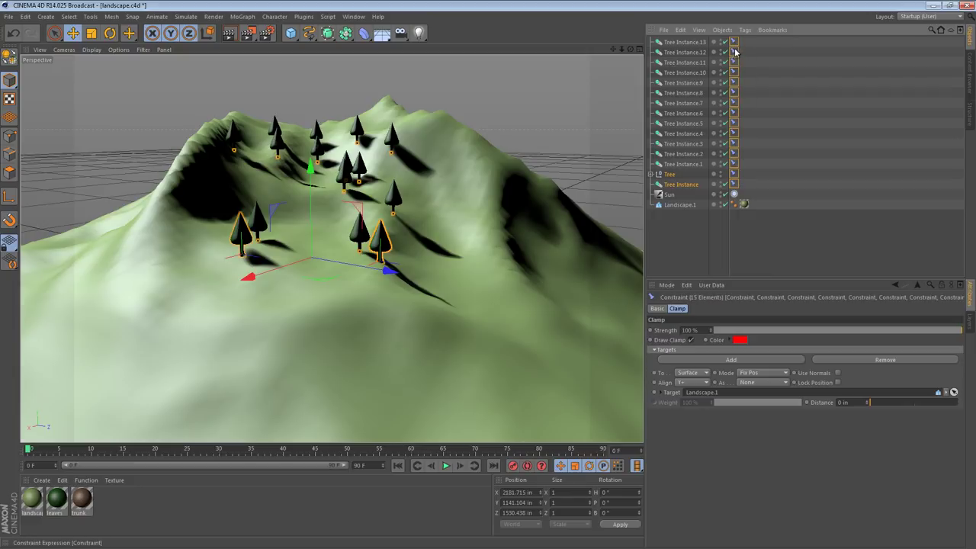
pyautogui.click(837, 382)
pyautogui.click(761, 259)
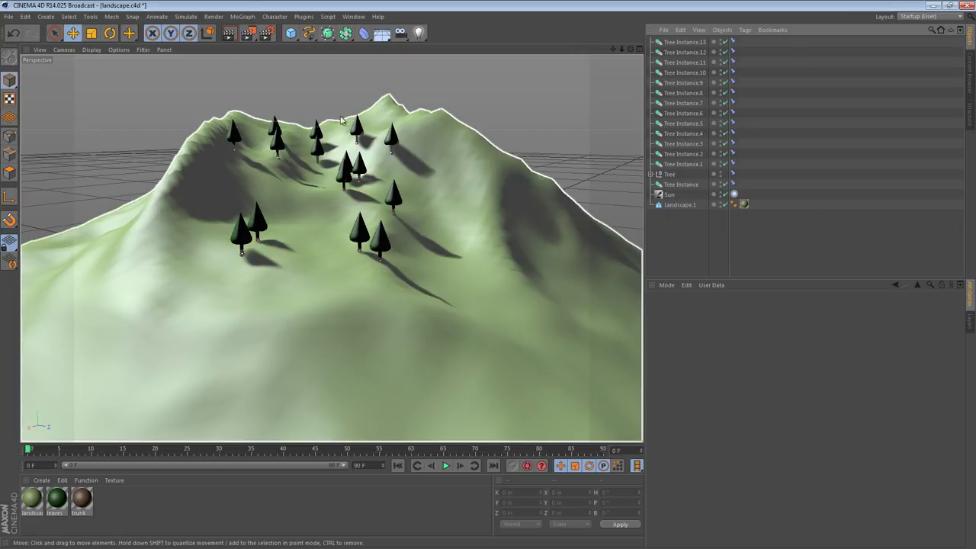
# Close all open scenes without saving changes
pyautogui.click(8, 16)
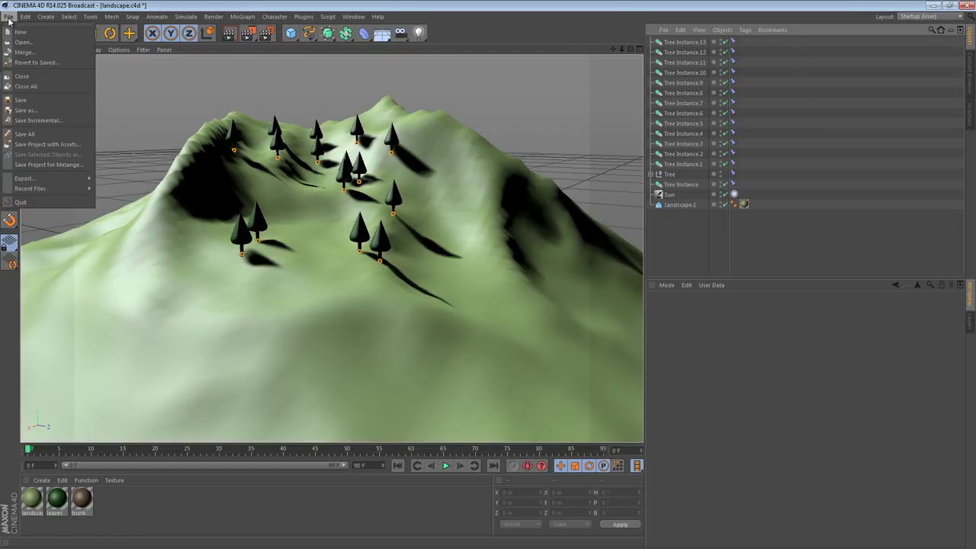
pyautogui.click(43, 87)
pyautogui.click(500, 337)
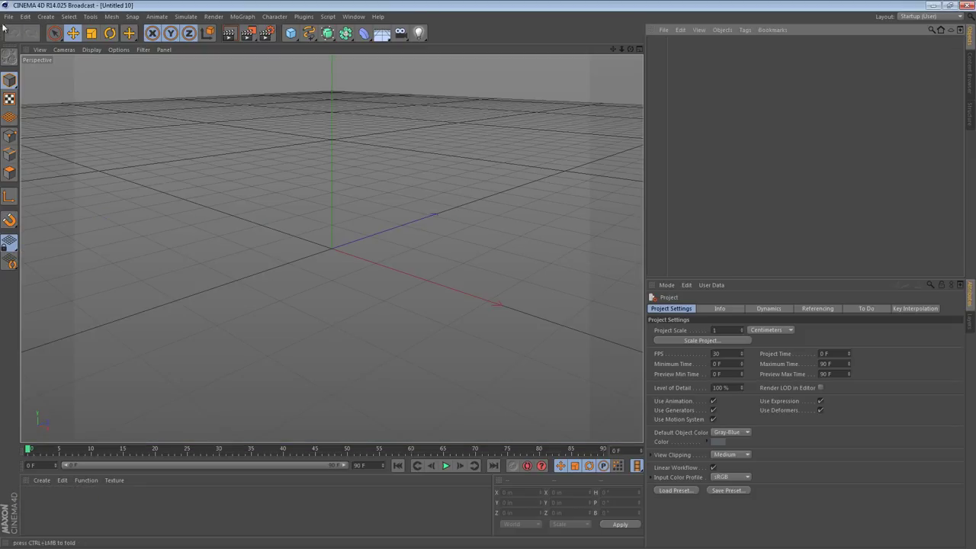
# Open landscape-end.c4d from the recent files list
pyautogui.click(8, 16)
pyautogui.moveTo(86, 187)
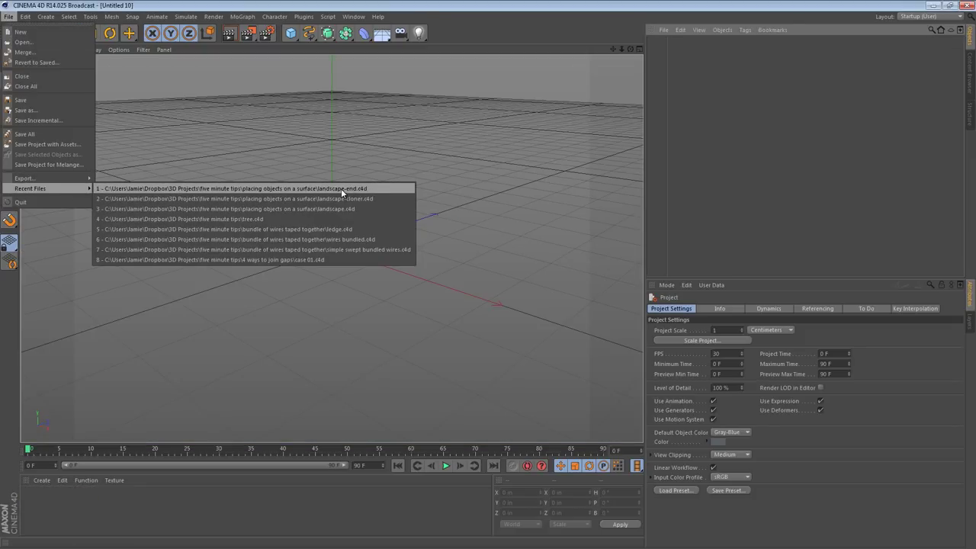
pyautogui.click(340, 188)
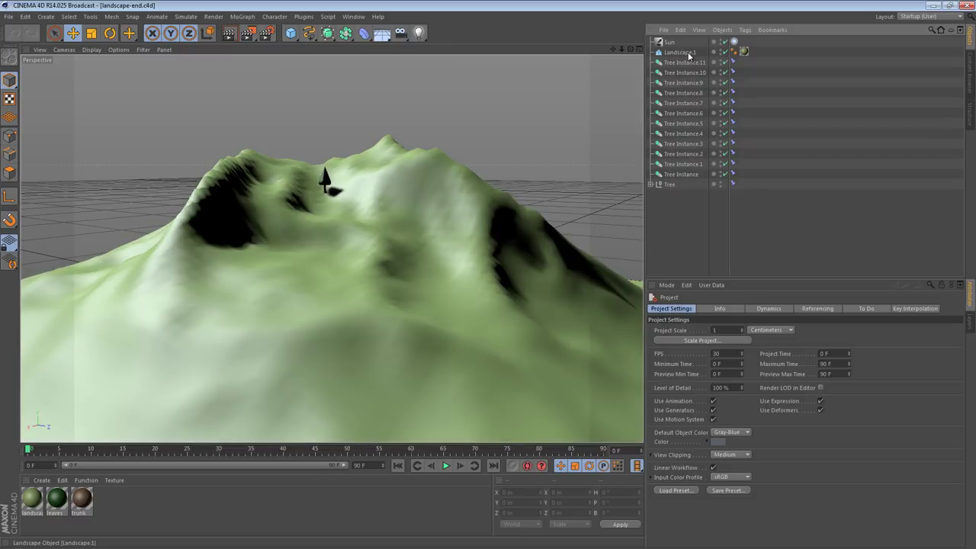
pyautogui.click(686, 83)
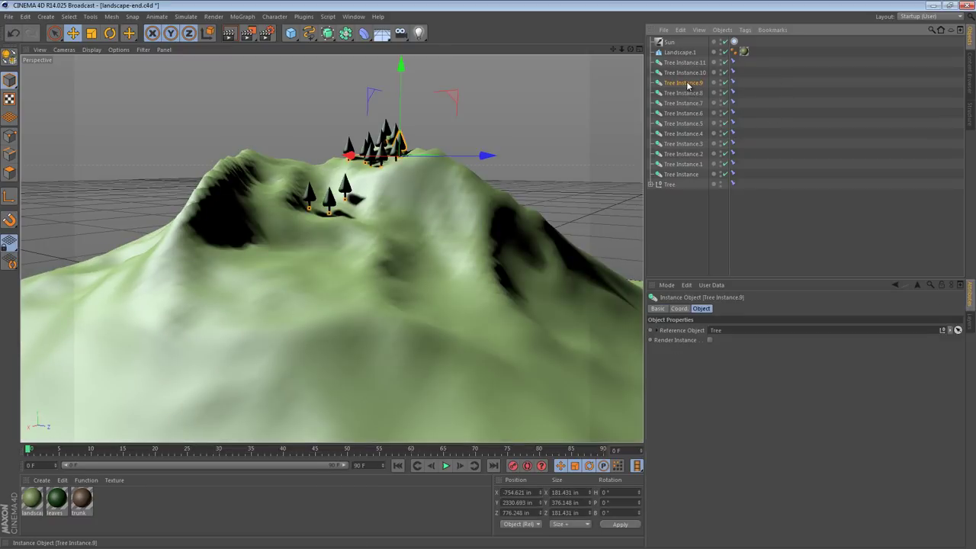
pyautogui.moveTo(743, 53); pyautogui.dragTo(728, 192)
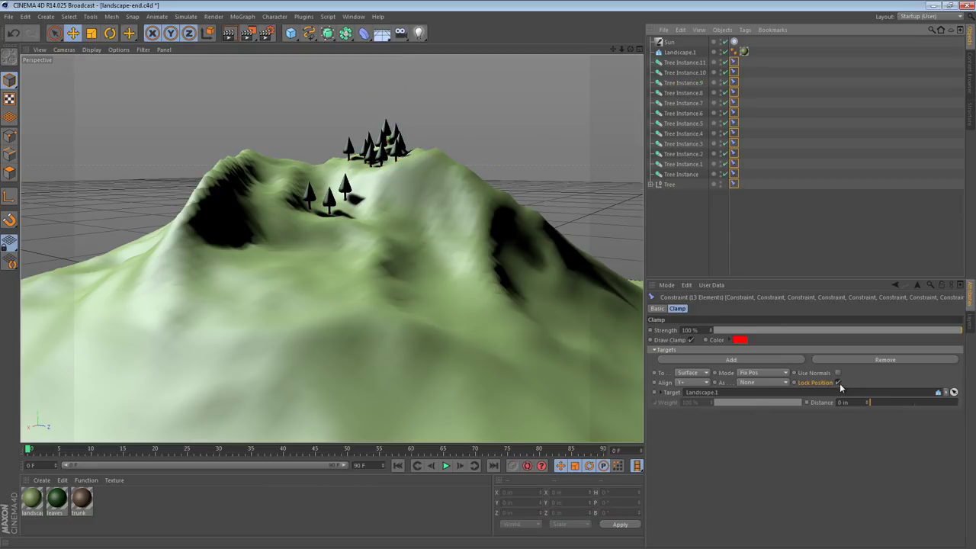
pyautogui.click(838, 383)
pyautogui.click(769, 227)
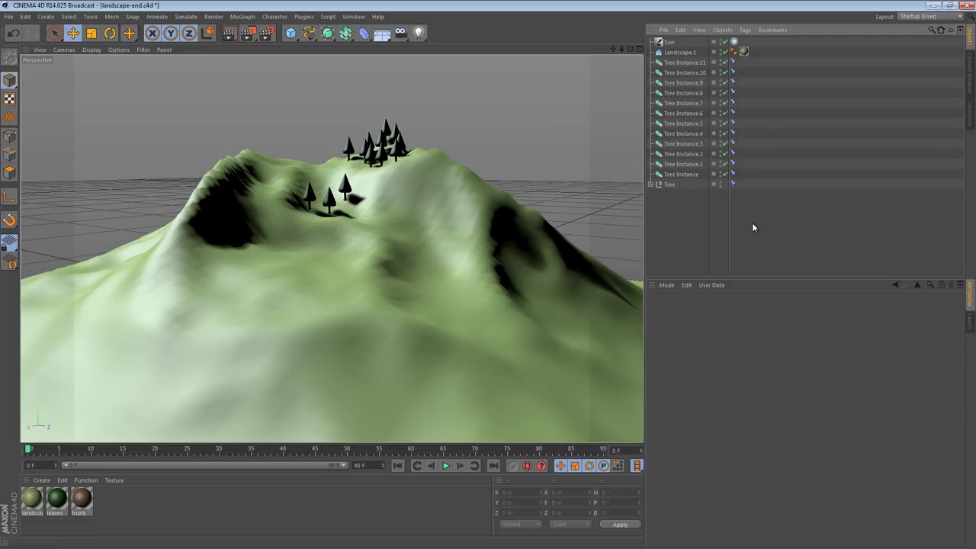
pyautogui.click(732, 164)
pyautogui.click(693, 238)
pyautogui.moveTo(771, 203); pyautogui.dragTo(735, 60)
pyautogui.press('Delete')
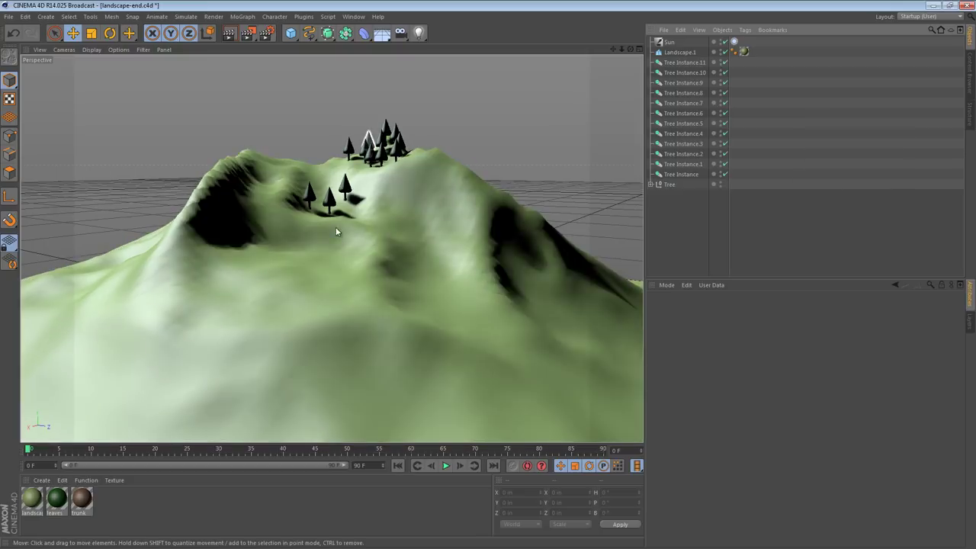
pyautogui.hotkey('ctrl', 'z')
pyautogui.click(750, 228)
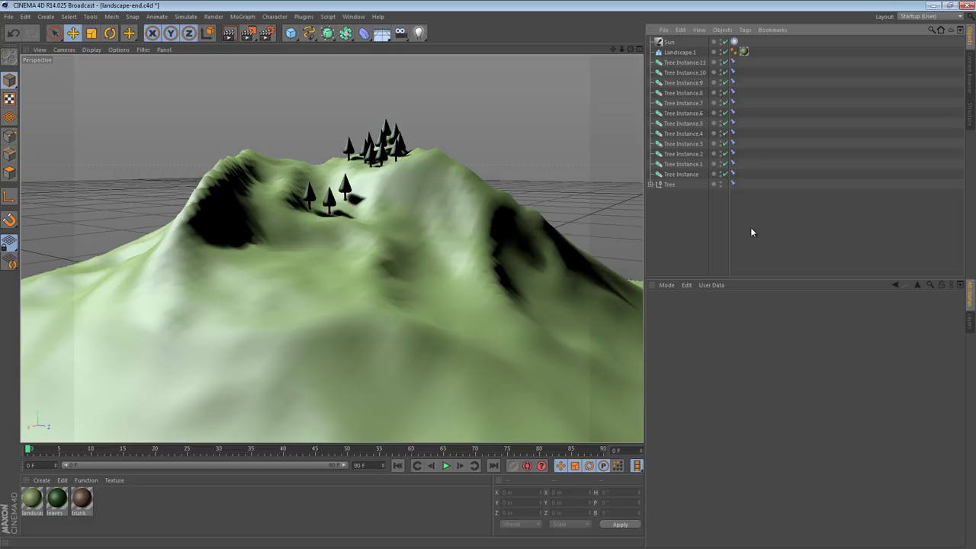
pyautogui.moveTo(750, 227); pyautogui.dragTo(730, 89)
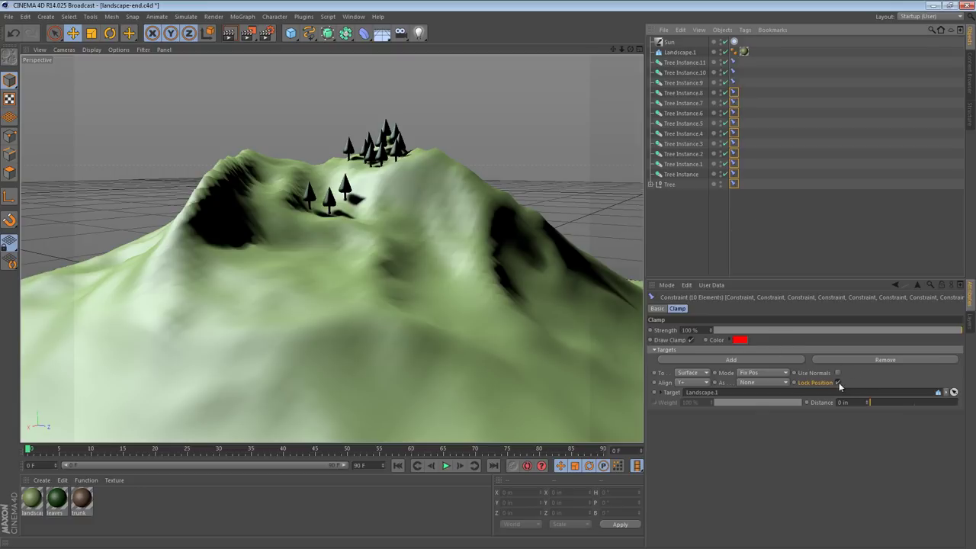
pyautogui.click(787, 239)
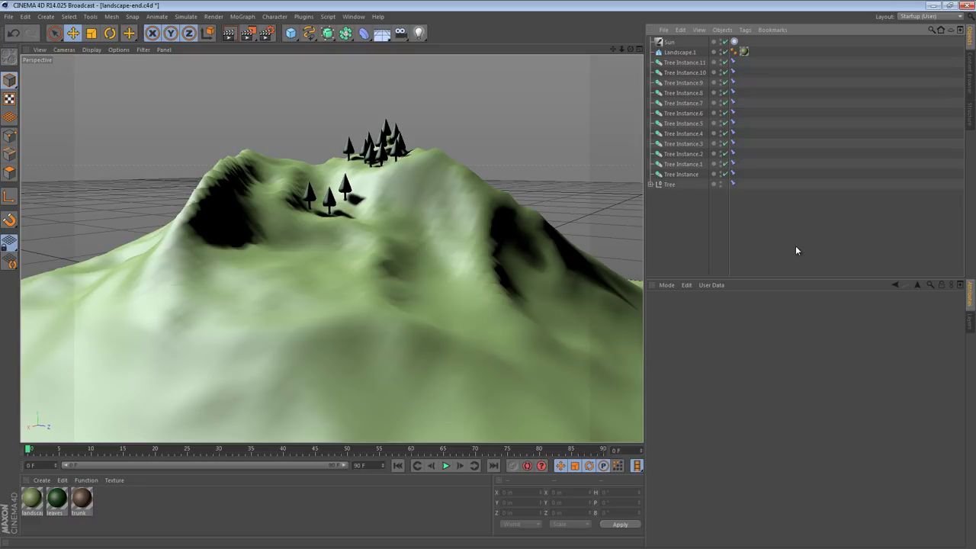
pyautogui.click(683, 165)
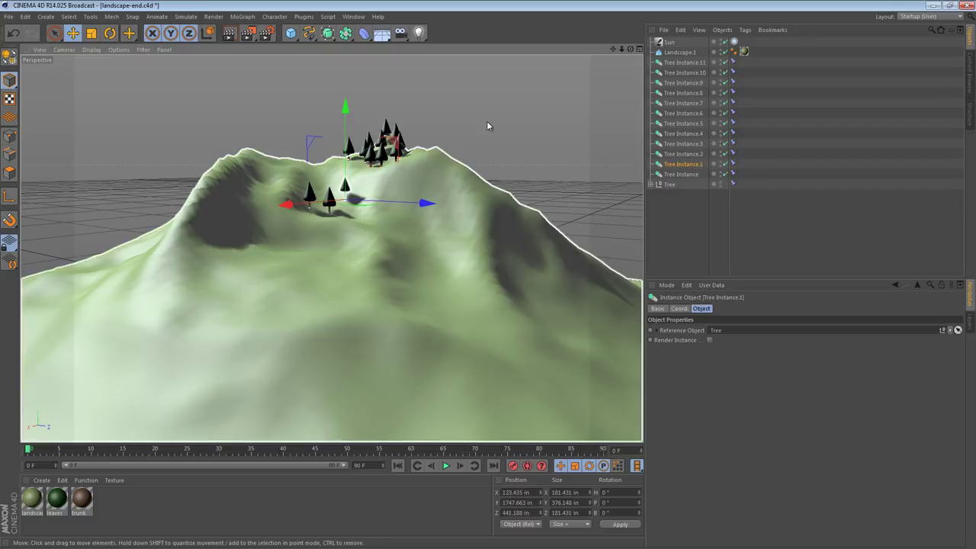
pyautogui.click(485, 153)
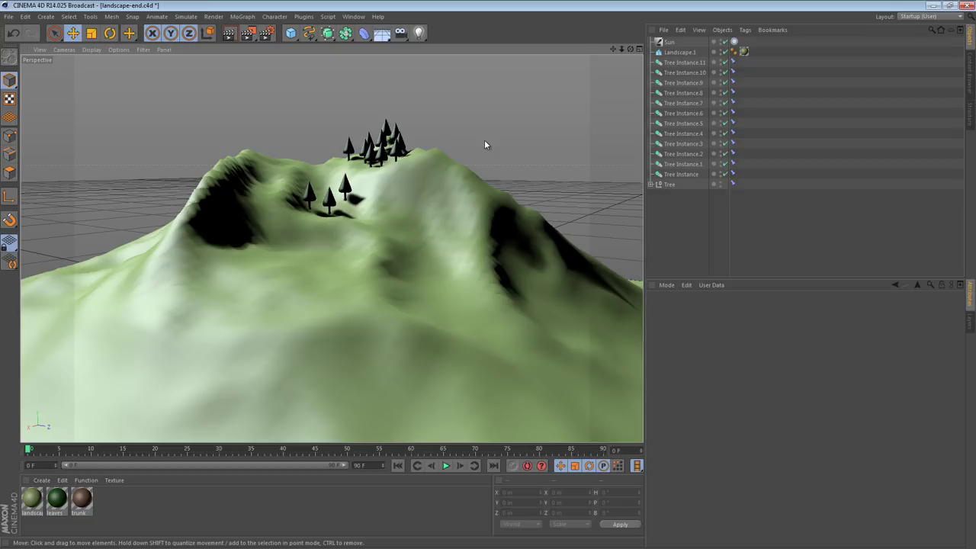
# Dolly in and orbit around the hilltop to inspect the cone trees sitting on the terrain
pyautogui.scroll(3, 548, 158)
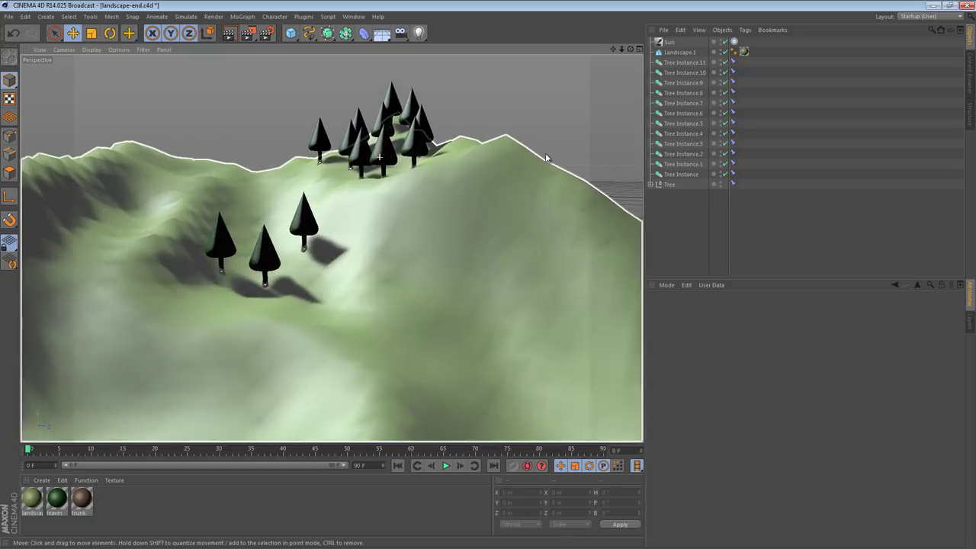
pyautogui.keyDown('alt'); pyautogui.moveTo(548, 158); pyautogui.dragTo(517, 115); pyautogui.keyUp('alt')
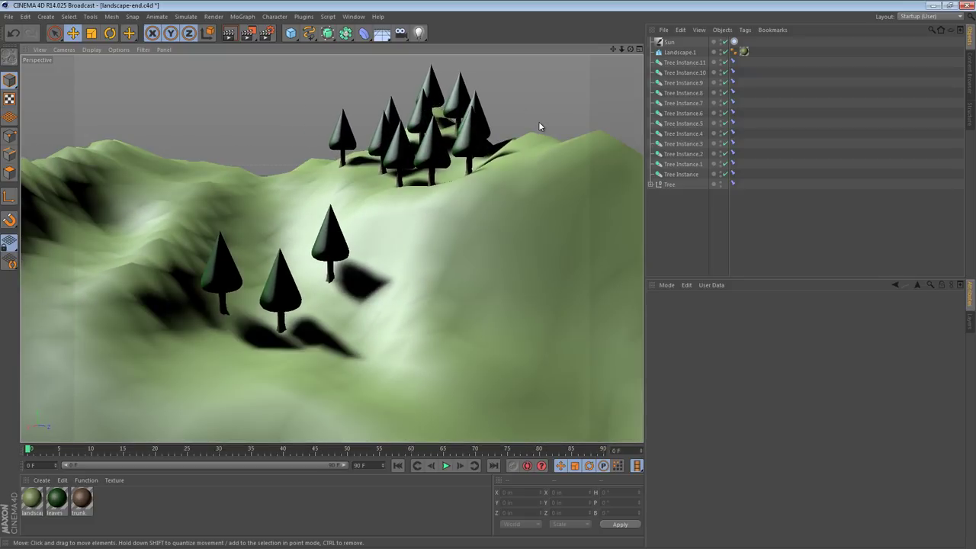